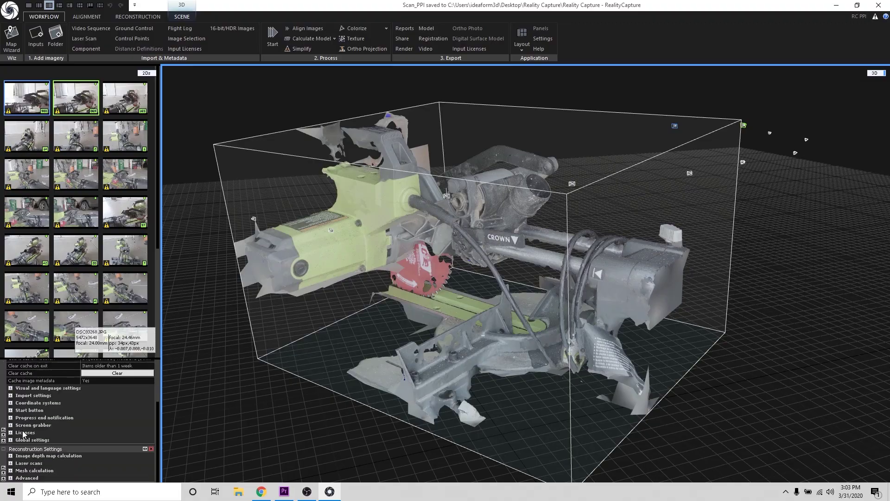
Step: Expand the license settings and activate the RealityCapture license
{"action": "left_click", "coordinate": [18, 432]}
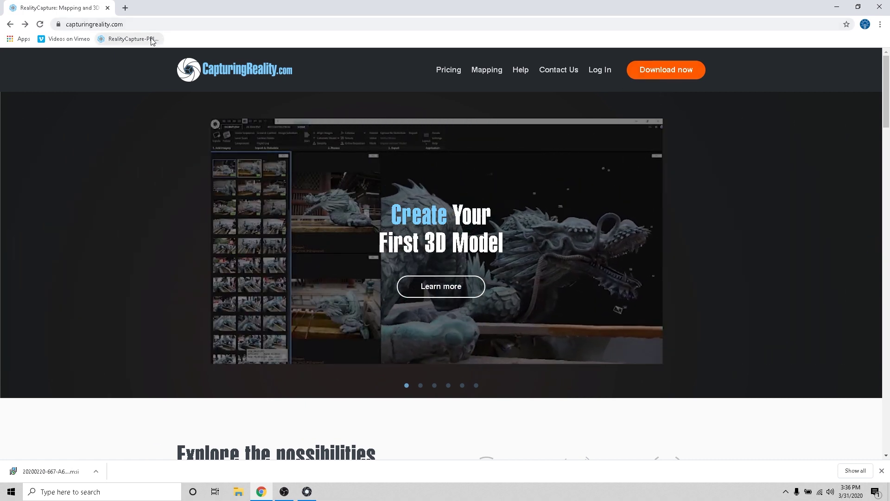
Step: Open the RealityCapture-PPI bookmark to view the pay-per-input licensing page
{"action": "left_click", "coordinate": [152, 40]}
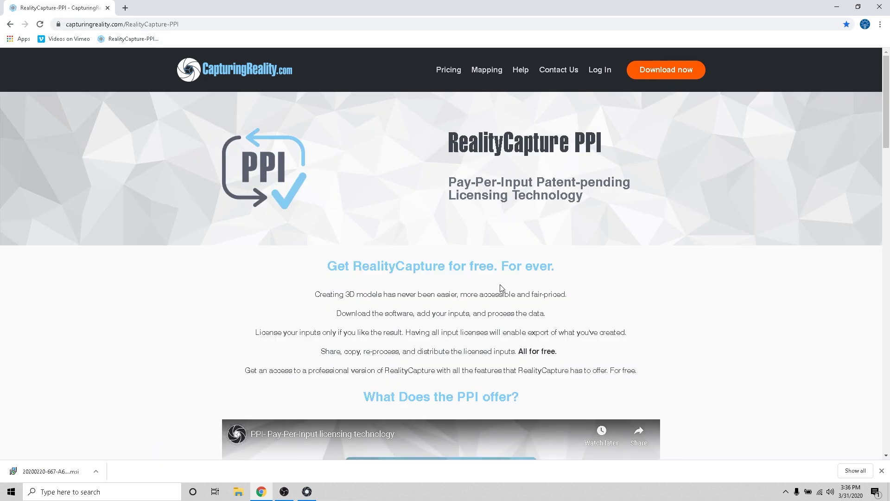
Step: Return to RealityCapture and view the miter saw model in Solid render mode
{"action": "left_click", "coordinate": [308, 492]}
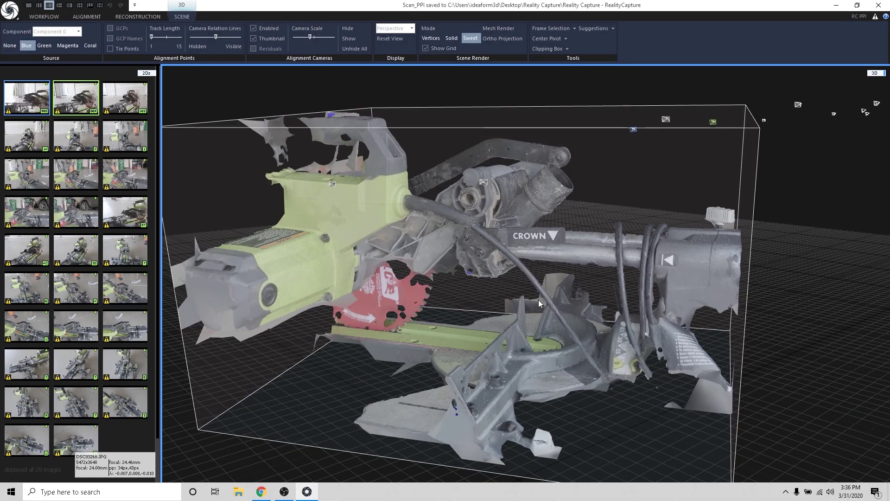
{"action": "left_click_drag", "start_coordinate": [623, 307], "coordinate": [577, 308]}
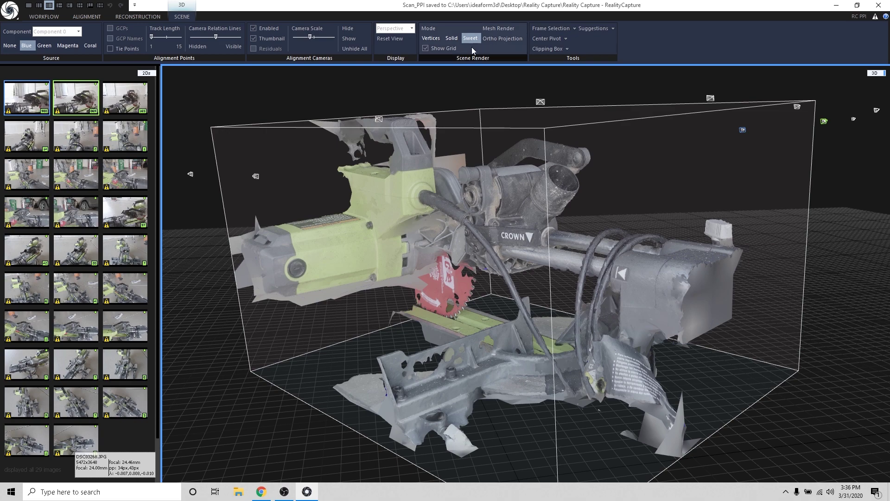
{"action": "left_click", "coordinate": [453, 40]}
{"action": "left_click_drag", "start_coordinate": [558, 283], "coordinate": [580, 290]}
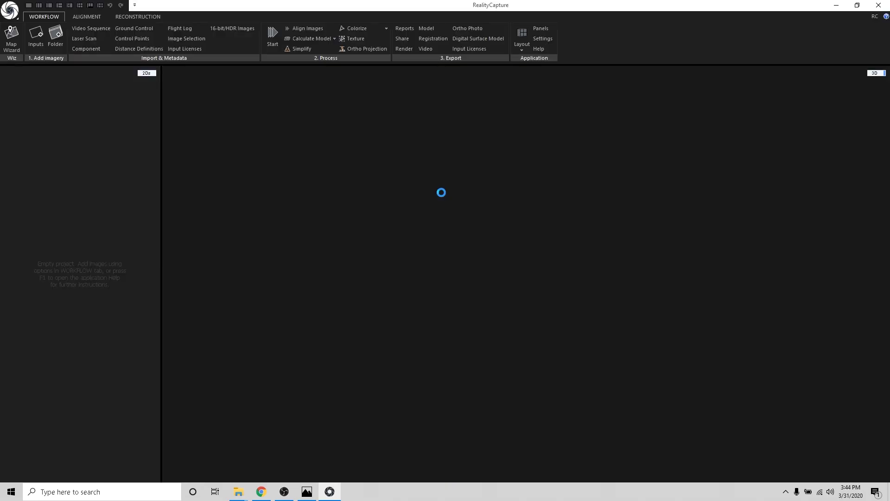
Step: Open the Desktop > Reality Capture > Reality Capture photo folder in File Explorer
{"action": "key", "text": "super+e"}
{"action": "left_click", "coordinate": [134, 274]}
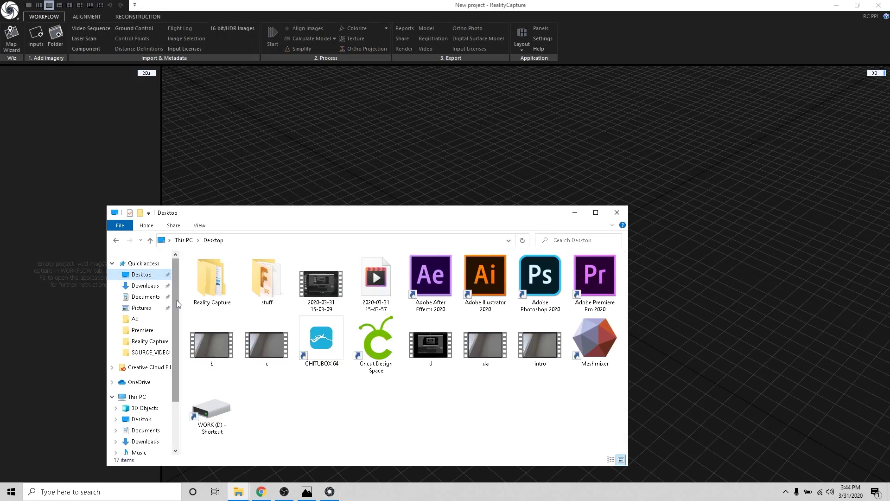
{"action": "double_click", "coordinate": [235, 296]}
{"action": "double_click", "coordinate": [229, 295]}
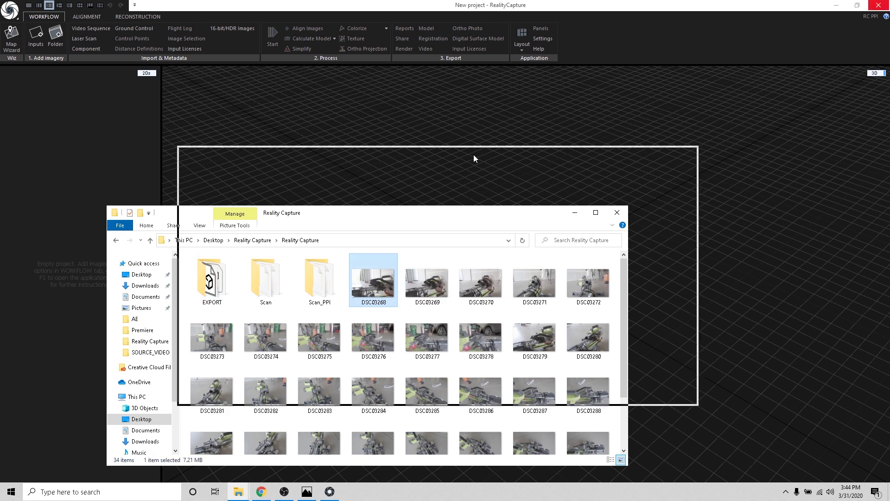
Step: Select the 29 photos DSC03268–DSC03296 and drag them into the new project
{"action": "left_click_drag", "start_coordinate": [402, 216], "coordinate": [484, 146]}
{"action": "scroll", "coordinate": [520, 294], "scroll_direction": "down", "scroll_amount": 3}
{"action": "left_click", "coordinate": [670, 306], "text": "shift"}
{"action": "scroll", "coordinate": [455, 242], "scroll_direction": "up", "scroll_amount": 2}
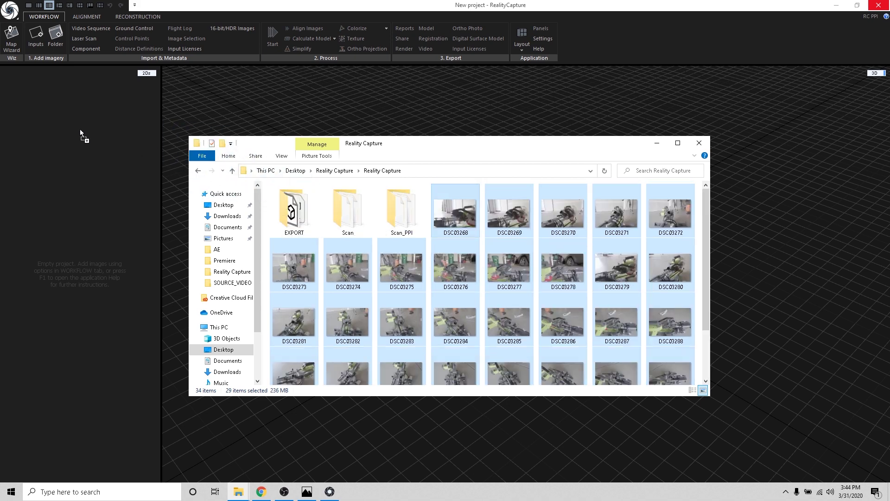
{"action": "left_click_drag", "start_coordinate": [91, 134], "coordinate": [80, 134]}
{"action": "left_click", "coordinate": [20, 103]}
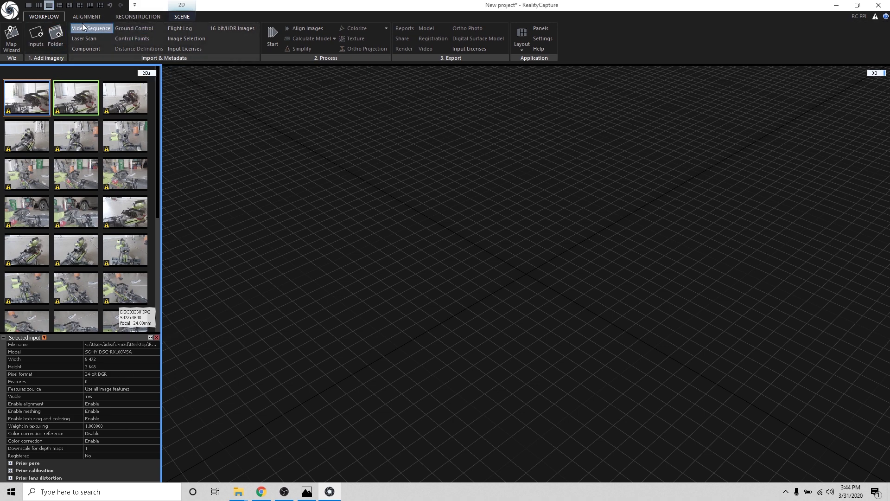
Step: Run Align Images to turn the photos into a sparse point cloud
{"action": "left_click", "coordinate": [93, 16]}
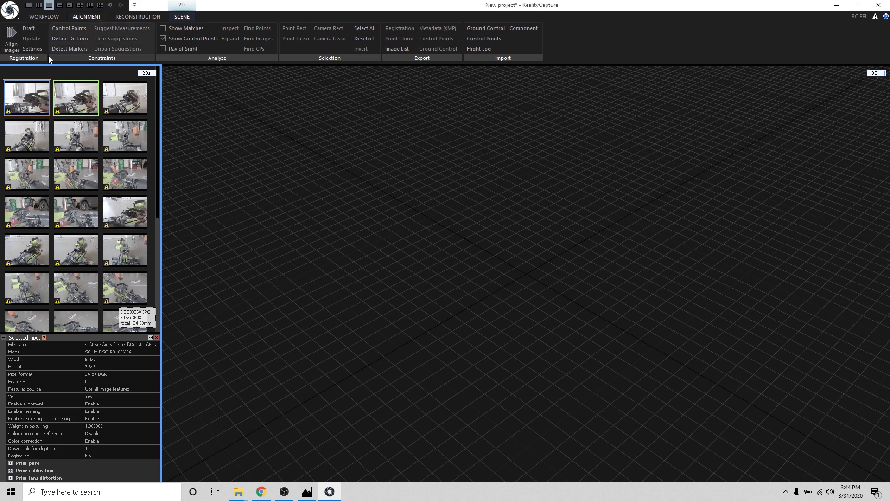
{"action": "left_click", "coordinate": [14, 47]}
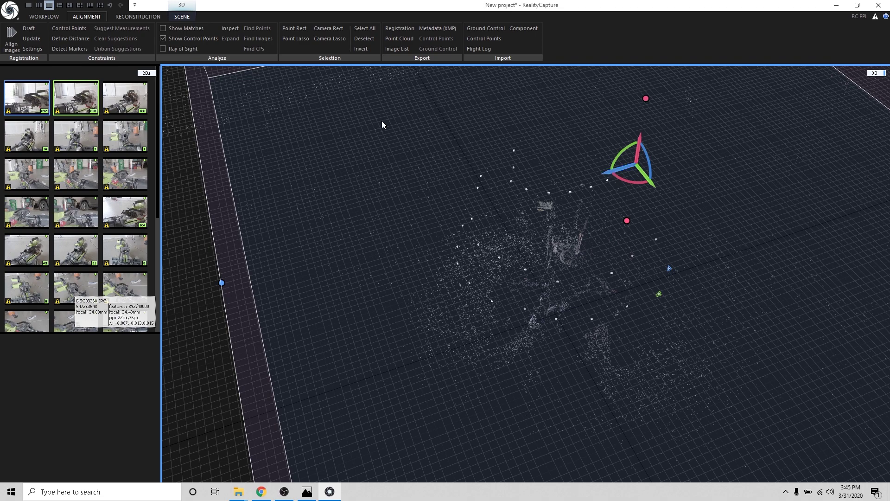
{"action": "mouse_move", "coordinate": [382, 120]}
{"action": "left_mouse_down"}
{"action": "mouse_move", "coordinate": [618, 305]}
{"action": "mouse_move", "coordinate": [613, 274]}
{"action": "left_mouse_up"}
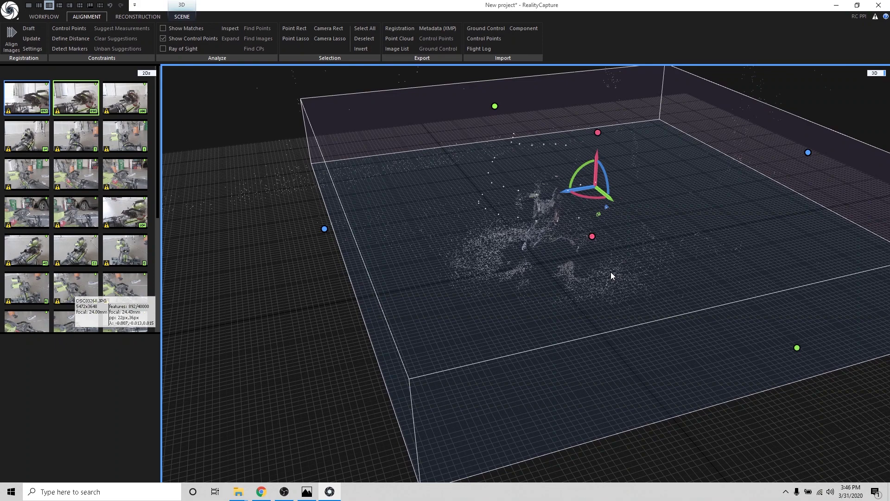
{"action": "mouse_move", "coordinate": [571, 262]}
{"action": "left_mouse_down"}
{"action": "mouse_move", "coordinate": [673, 262]}
{"action": "mouse_move", "coordinate": [569, 269]}
{"action": "mouse_move", "coordinate": [585, 288]}
{"action": "mouse_move", "coordinate": [614, 284]}
{"action": "mouse_move", "coordinate": [591, 204]}
{"action": "mouse_move", "coordinate": [594, 107]}
{"action": "left_mouse_up"}
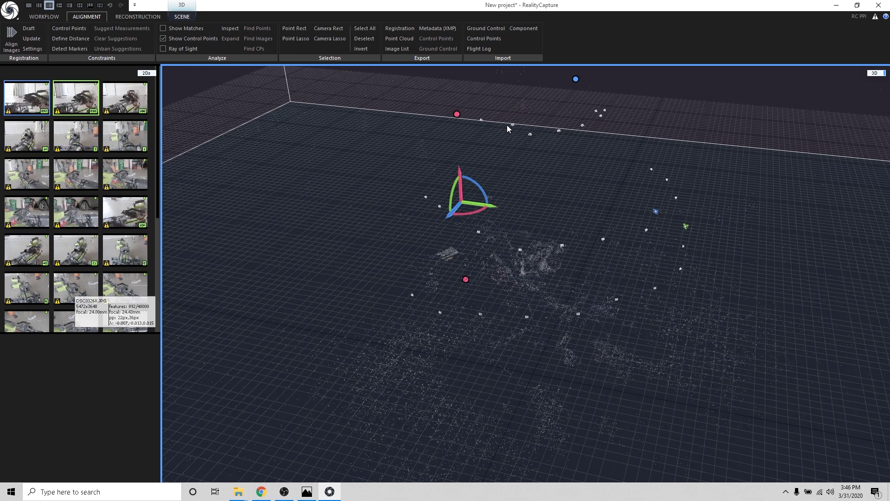
Step: Orbit and zoom around the point cloud and its reconstruction box
{"action": "left_click_drag", "start_coordinate": [713, 213], "coordinate": [661, 217]}
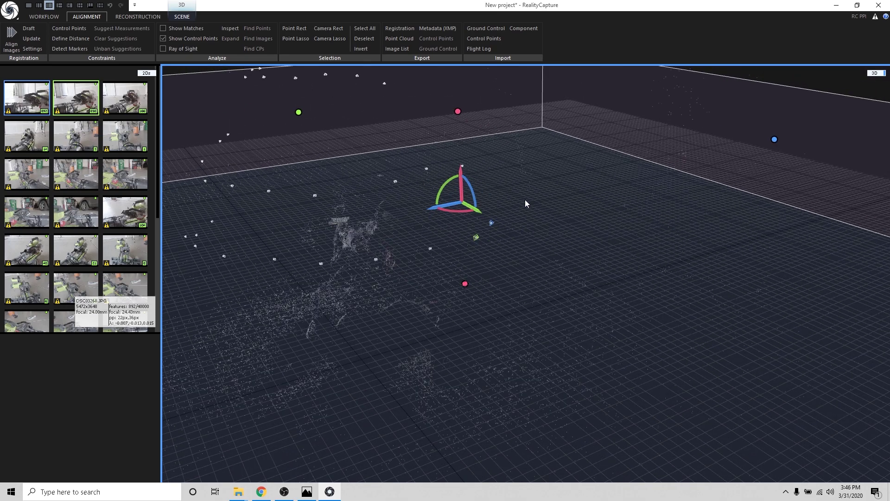
{"action": "mouse_move", "coordinate": [525, 199]}
{"action": "left_mouse_down"}
{"action": "mouse_move", "coordinate": [513, 193]}
{"action": "mouse_move", "coordinate": [569, 205]}
{"action": "mouse_move", "coordinate": [646, 193]}
{"action": "mouse_move", "coordinate": [635, 174]}
{"action": "left_mouse_up"}
{"action": "scroll", "coordinate": [595, 208], "scroll_direction": "down", "scroll_amount": 5}
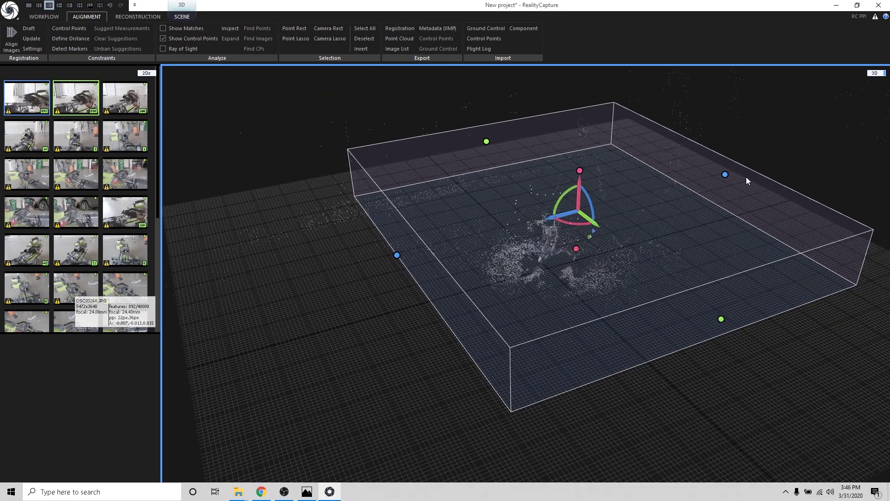
{"action": "mouse_move", "coordinate": [747, 176]}
{"action": "left_mouse_down"}
{"action": "mouse_move", "coordinate": [736, 230]}
{"action": "mouse_move", "coordinate": [652, 294]}
{"action": "mouse_move", "coordinate": [555, 210]}
{"action": "left_mouse_up"}
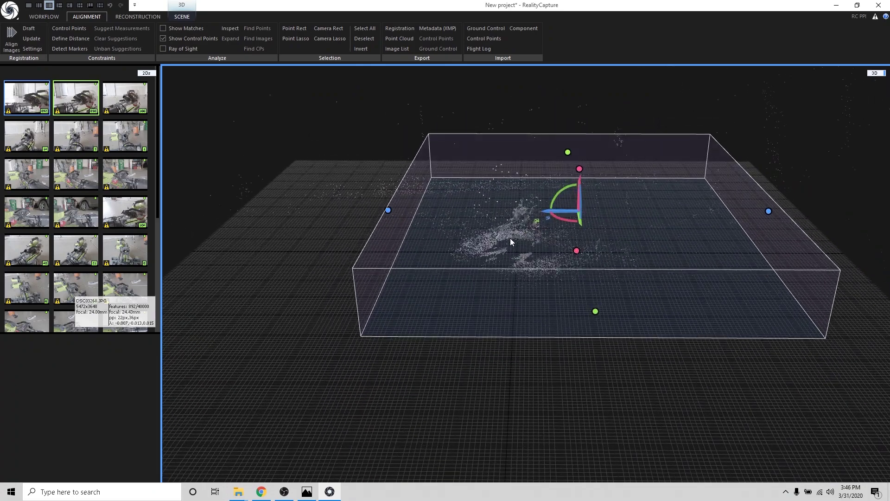
{"action": "scroll", "coordinate": [510, 238], "scroll_direction": "up", "scroll_amount": 5}
{"action": "mouse_move", "coordinate": [507, 240]}
{"action": "left_mouse_down"}
{"action": "mouse_move", "coordinate": [610, 243]}
{"action": "mouse_move", "coordinate": [702, 270]}
{"action": "mouse_move", "coordinate": [532, 263]}
{"action": "mouse_move", "coordinate": [680, 265]}
{"action": "mouse_move", "coordinate": [647, 236]}
{"action": "mouse_move", "coordinate": [496, 245]}
{"action": "mouse_move", "coordinate": [559, 243]}
{"action": "mouse_move", "coordinate": [554, 225]}
{"action": "mouse_move", "coordinate": [577, 258]}
{"action": "mouse_move", "coordinate": [626, 263]}
{"action": "left_mouse_up"}
{"action": "scroll", "coordinate": [653, 254], "scroll_direction": "down", "scroll_amount": 5}
Step: Pull the reconstruction box's right and left sides inward and lower its top
{"action": "scroll", "coordinate": [627, 262], "scroll_direction": "up", "scroll_amount": 3}
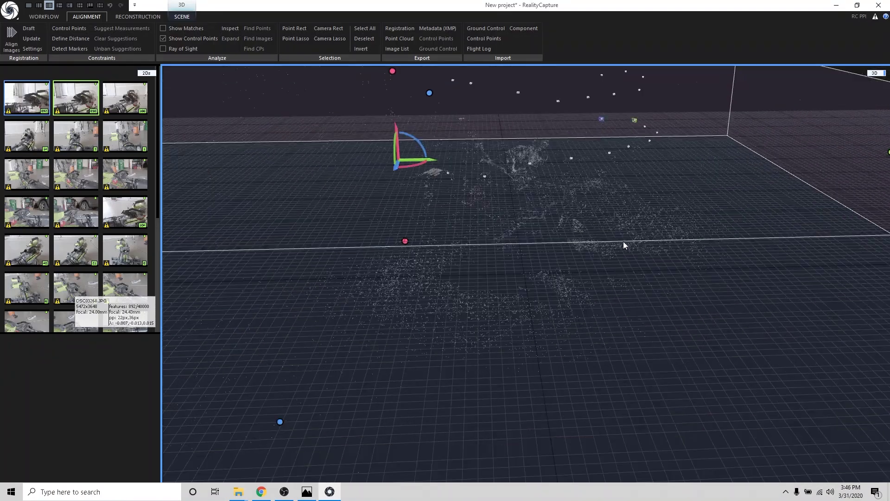
{"action": "mouse_move", "coordinate": [578, 214]}
{"action": "left_mouse_down"}
{"action": "mouse_move", "coordinate": [644, 220]}
{"action": "mouse_move", "coordinate": [562, 226]}
{"action": "mouse_move", "coordinate": [479, 250]}
{"action": "mouse_move", "coordinate": [559, 254]}
{"action": "left_mouse_up"}
{"action": "scroll", "coordinate": [478, 251], "scroll_direction": "down", "scroll_amount": 5}
{"action": "left_click_drag", "start_coordinate": [664, 184], "coordinate": [514, 214]}
{"action": "mouse_move", "coordinate": [271, 268]}
{"action": "left_mouse_down"}
{"action": "mouse_move", "coordinate": [363, 266]}
{"action": "mouse_move", "coordinate": [377, 245]}
{"action": "left_mouse_up"}
{"action": "mouse_move", "coordinate": [368, 163]}
{"action": "left_mouse_down"}
{"action": "mouse_move", "coordinate": [427, 229]}
{"action": "mouse_move", "coordinate": [603, 257]}
{"action": "mouse_move", "coordinate": [598, 248]}
{"action": "left_mouse_up"}
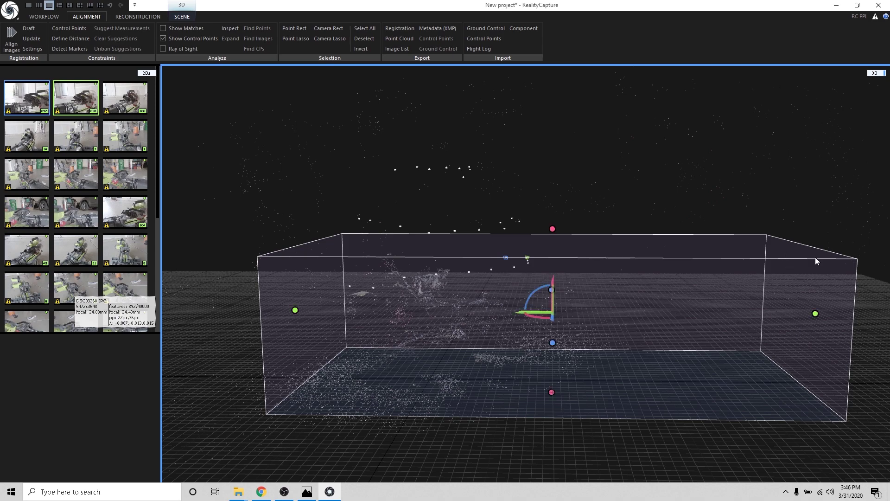
Step: Narrow the box further from the right, lower the top, and tighten the left face
{"action": "mouse_move", "coordinate": [819, 310]}
{"action": "left_mouse_down"}
{"action": "mouse_move", "coordinate": [725, 316]}
{"action": "mouse_move", "coordinate": [437, 261]}
{"action": "mouse_move", "coordinate": [412, 311]}
{"action": "left_mouse_up"}
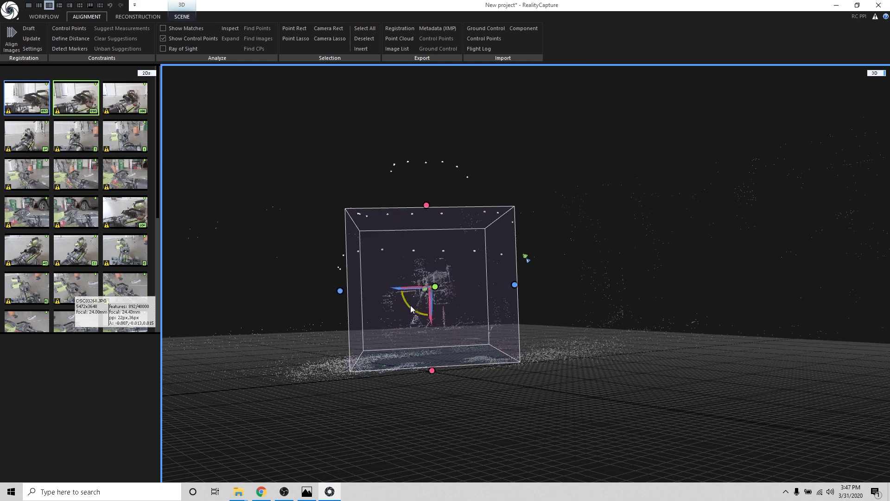
{"action": "mouse_move", "coordinate": [427, 215]}
{"action": "left_mouse_down"}
{"action": "mouse_move", "coordinate": [424, 234]}
{"action": "mouse_move", "coordinate": [483, 293]}
{"action": "mouse_move", "coordinate": [553, 308]}
{"action": "left_mouse_up"}
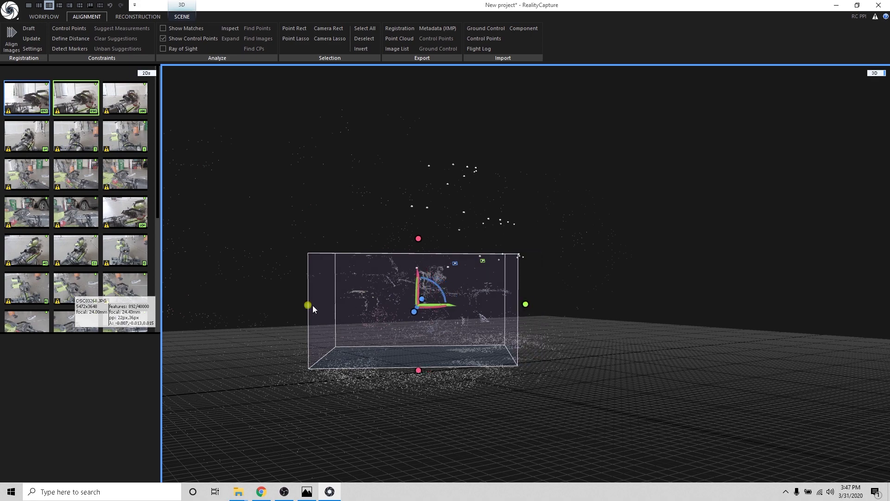
{"action": "left_click_drag", "start_coordinate": [313, 309], "coordinate": [655, 307]}
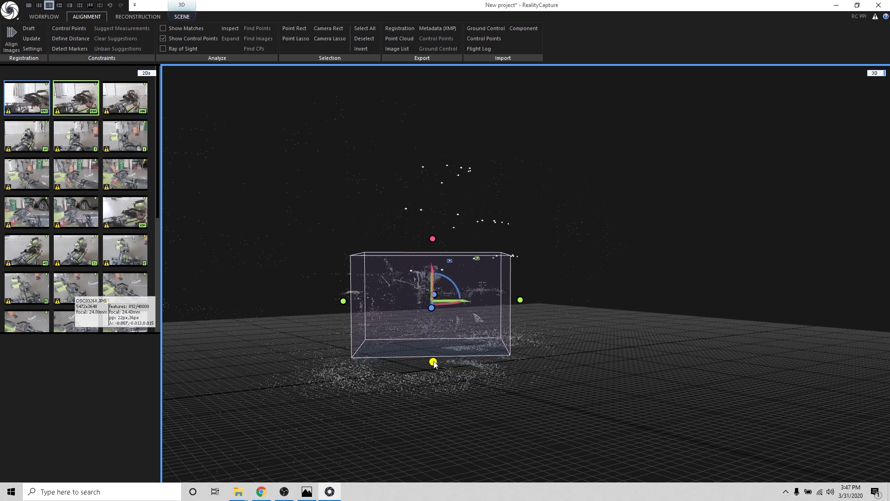
{"action": "mouse_move", "coordinate": [433, 364]}
{"action": "left_mouse_down"}
{"action": "mouse_move", "coordinate": [584, 349]}
{"action": "mouse_move", "coordinate": [447, 347]}
{"action": "mouse_move", "coordinate": [465, 302]}
{"action": "mouse_move", "coordinate": [499, 324]}
{"action": "left_mouse_up"}
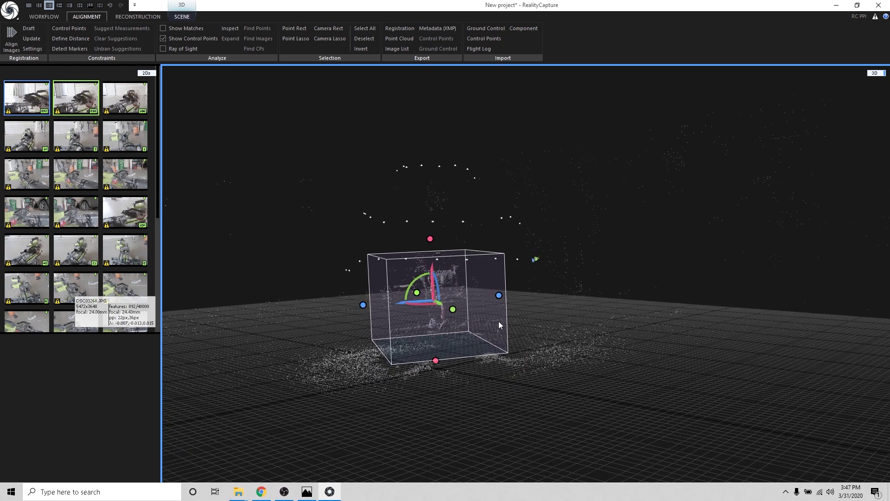
{"action": "scroll", "coordinate": [498, 321], "scroll_direction": "up", "scroll_amount": 5}
{"action": "left_click_drag", "start_coordinate": [205, 283], "coordinate": [211, 285]}
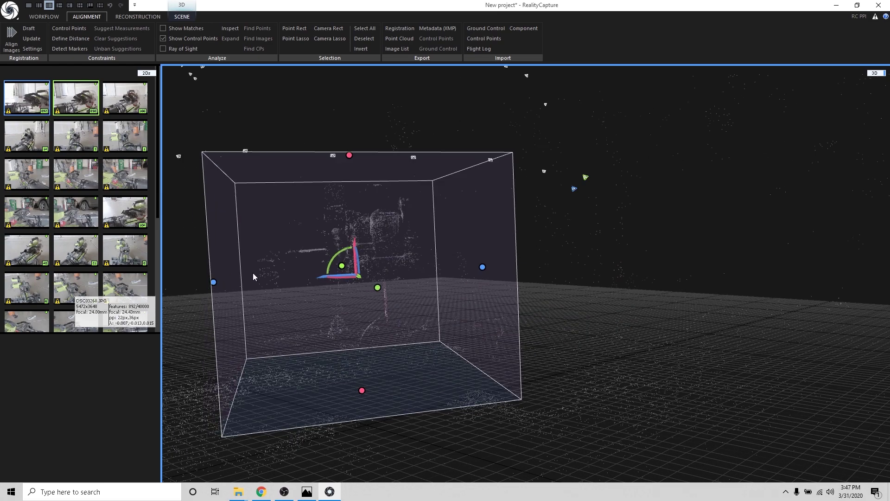
Step: Compute a Normal Detail mesh of the miter saw from the aligned point cloud
{"action": "left_click", "coordinate": [134, 18]}
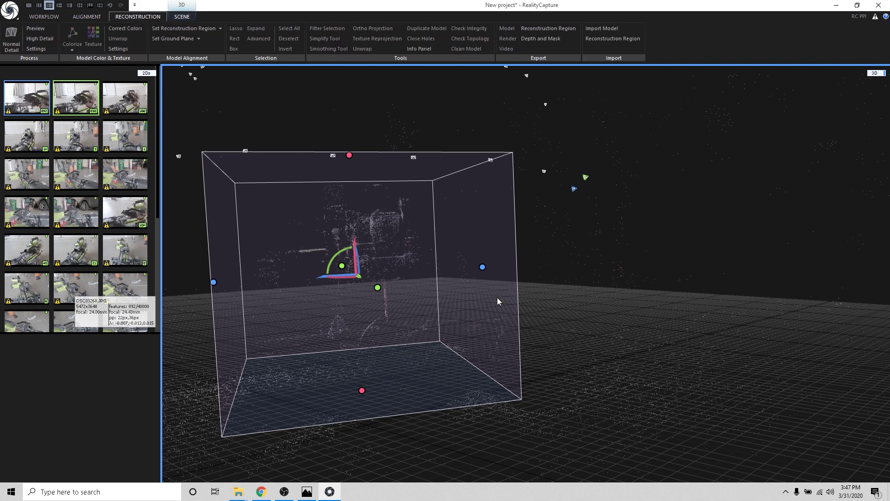
{"action": "left_click", "coordinate": [16, 49]}
{"action": "mouse_move", "coordinate": [439, 269]}
{"action": "left_mouse_down"}
{"action": "mouse_move", "coordinate": [510, 287]}
{"action": "mouse_move", "coordinate": [521, 280]}
{"action": "left_mouse_up"}
{"action": "mouse_move", "coordinate": [592, 274]}
{"action": "left_mouse_down"}
{"action": "mouse_move", "coordinate": [527, 251]}
{"action": "mouse_move", "coordinate": [672, 249]}
{"action": "mouse_move", "coordinate": [510, 260]}
{"action": "left_mouse_up"}
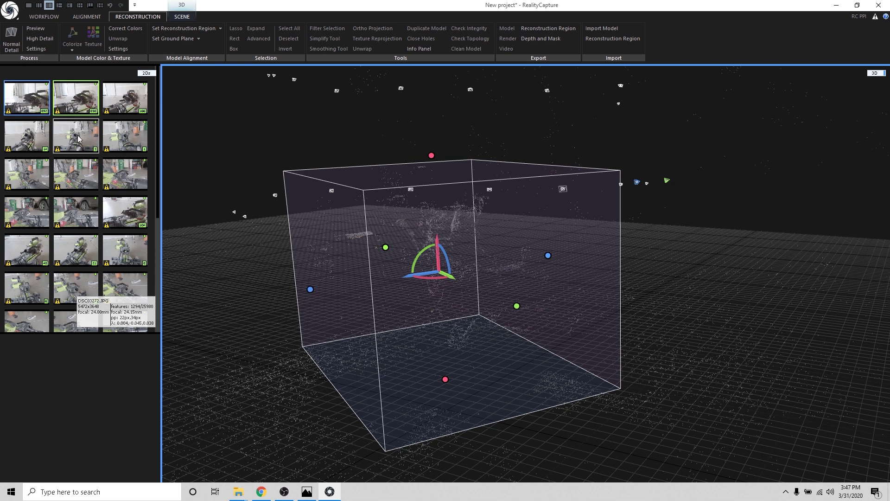
{"action": "left_click", "coordinate": [11, 38]}
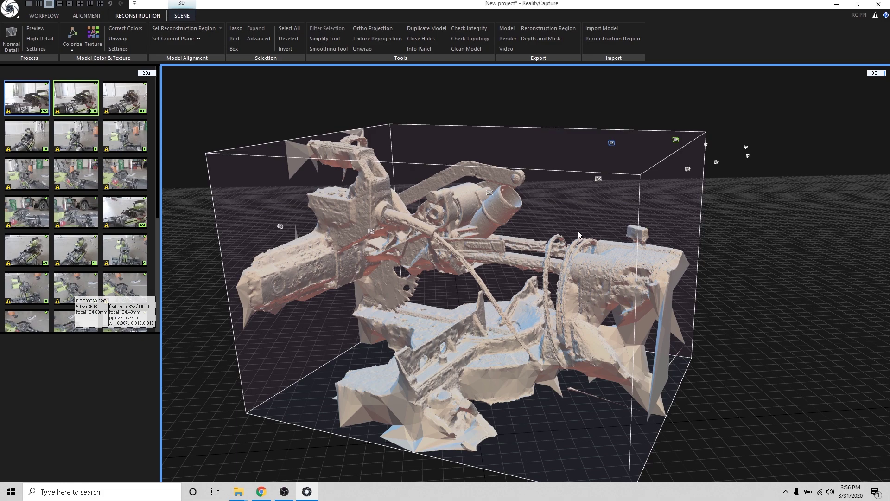
Step: Orbit and zoom around the untextured miter saw mesh to inspect it
{"action": "left_click_drag", "start_coordinate": [578, 230], "coordinate": [558, 230]}
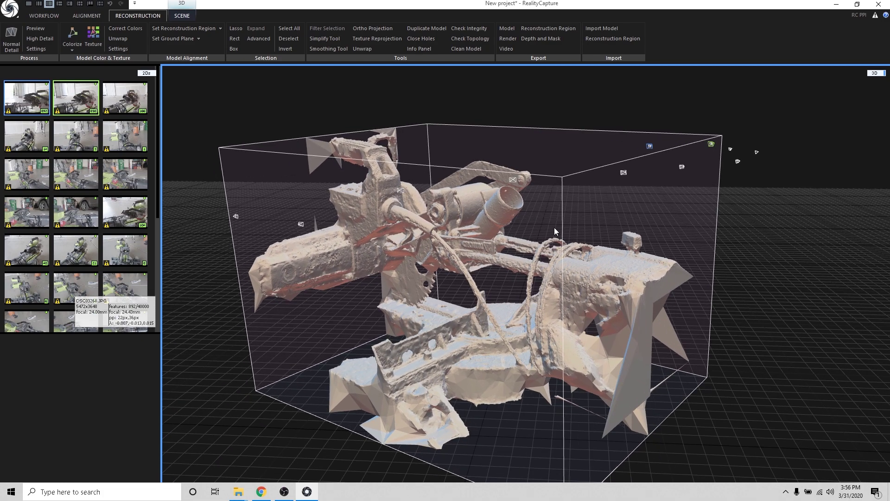
{"action": "mouse_move", "coordinate": [588, 213]}
{"action": "left_mouse_down"}
{"action": "mouse_move", "coordinate": [464, 212]}
{"action": "mouse_move", "coordinate": [587, 223]}
{"action": "mouse_move", "coordinate": [487, 224]}
{"action": "mouse_move", "coordinate": [725, 228]}
{"action": "left_mouse_up"}
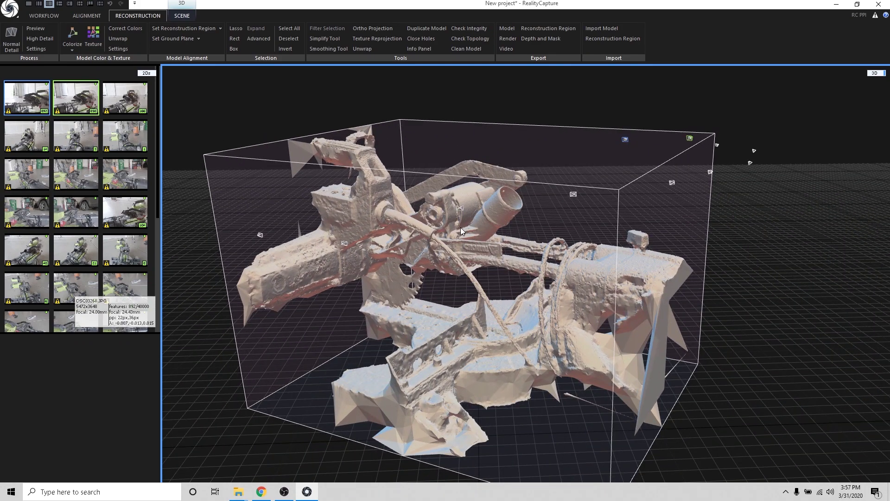
{"action": "mouse_move", "coordinate": [460, 227]}
{"action": "left_mouse_down"}
{"action": "mouse_move", "coordinate": [576, 211]}
{"action": "mouse_move", "coordinate": [477, 236]}
{"action": "left_mouse_up"}
{"action": "scroll", "coordinate": [474, 236], "scroll_direction": "up", "scroll_amount": 3}
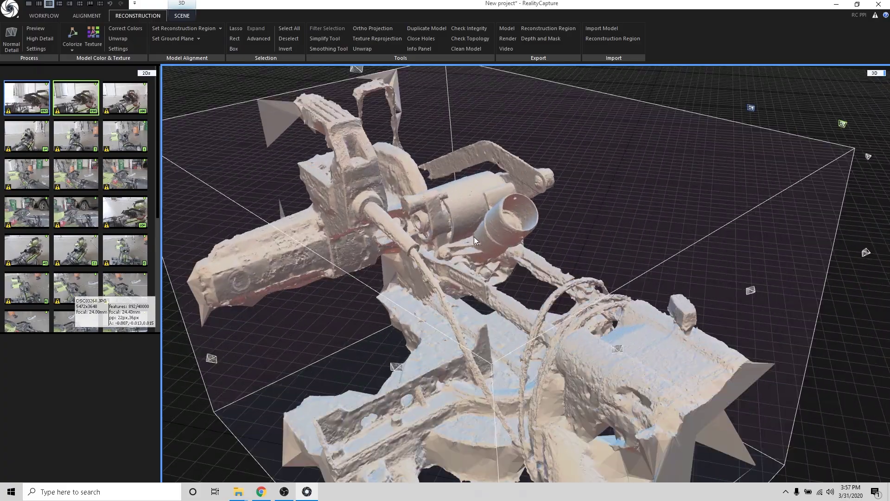
{"action": "mouse_move", "coordinate": [535, 194]}
{"action": "left_mouse_down"}
{"action": "mouse_move", "coordinate": [505, 260]}
{"action": "mouse_move", "coordinate": [409, 248]}
{"action": "mouse_move", "coordinate": [558, 235]}
{"action": "left_mouse_up"}
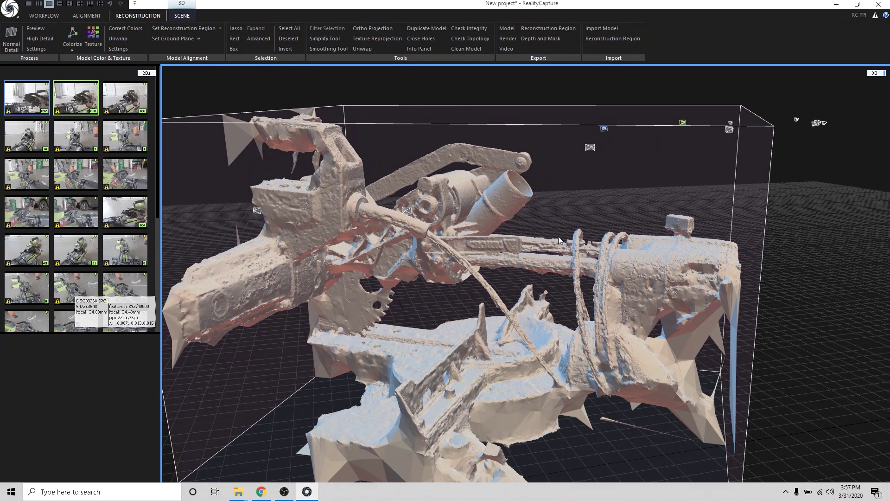
{"action": "scroll", "coordinate": [532, 240], "scroll_direction": "down", "scroll_amount": 3}
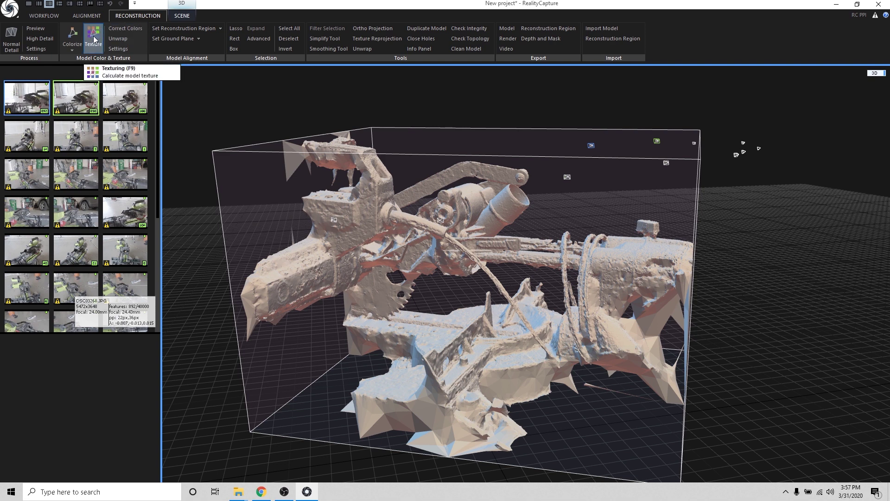
{"action": "left_click_drag", "start_coordinate": [493, 266], "coordinate": [527, 176]}
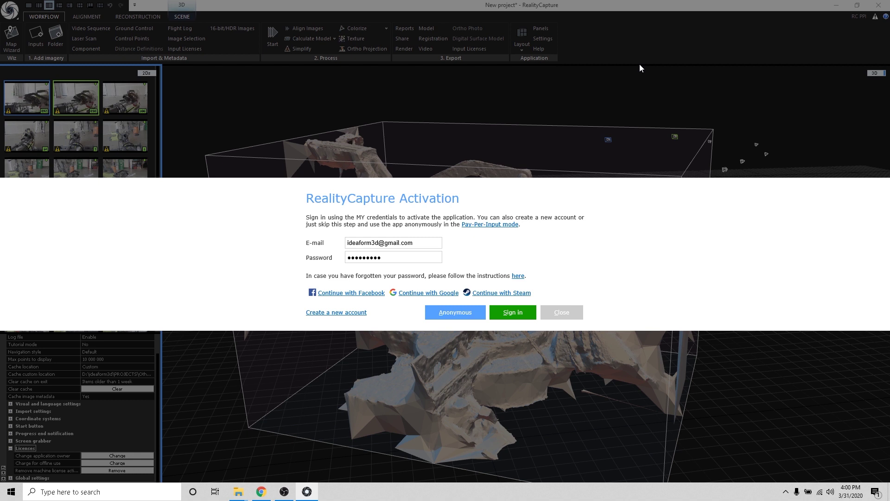
Step: Sign in and activate the Pay-Per-Input license with its terms acknowledged
{"action": "left_click", "coordinate": [511, 312]}
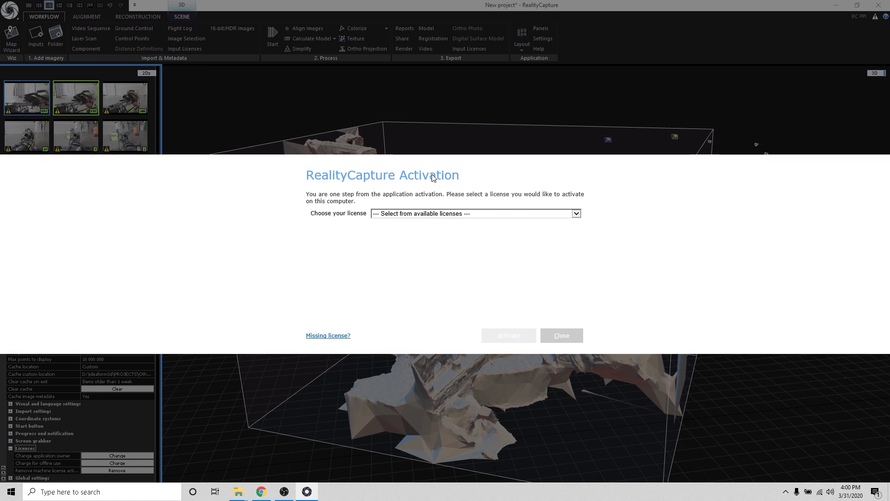
{"action": "left_click", "coordinate": [413, 214]}
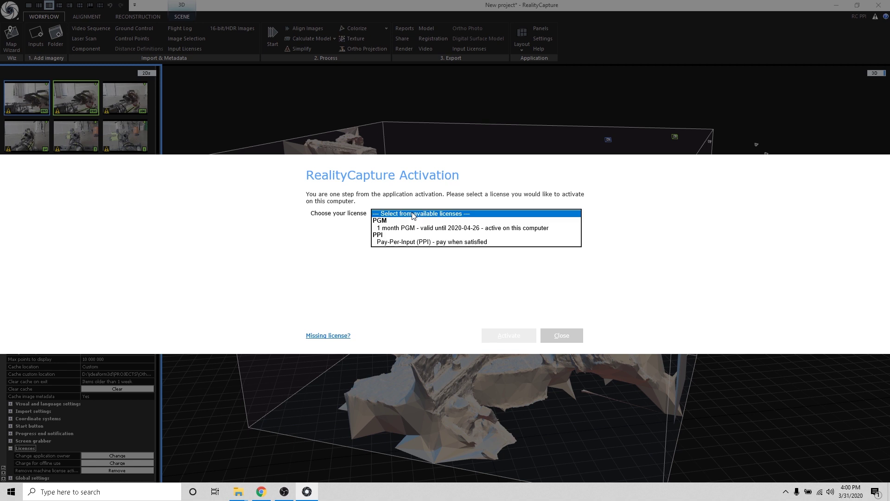
{"action": "left_click", "coordinate": [398, 241]}
{"action": "left_click", "coordinate": [316, 269]}
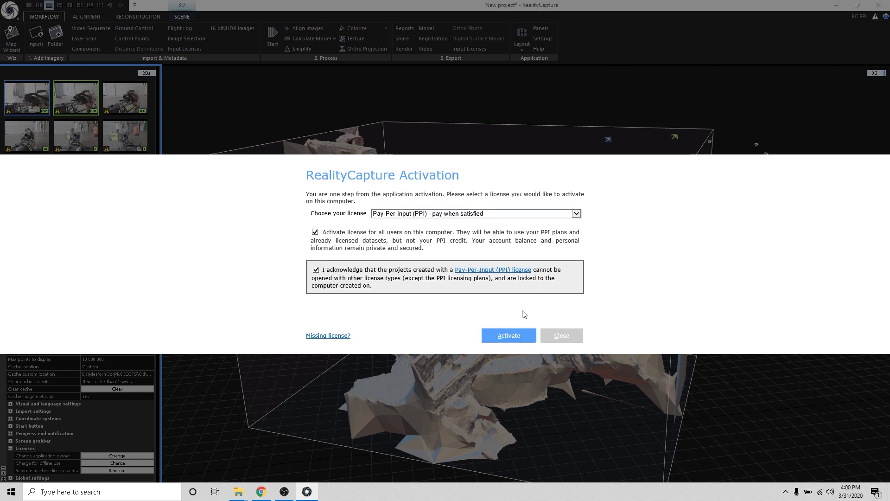
{"action": "left_click", "coordinate": [515, 336]}
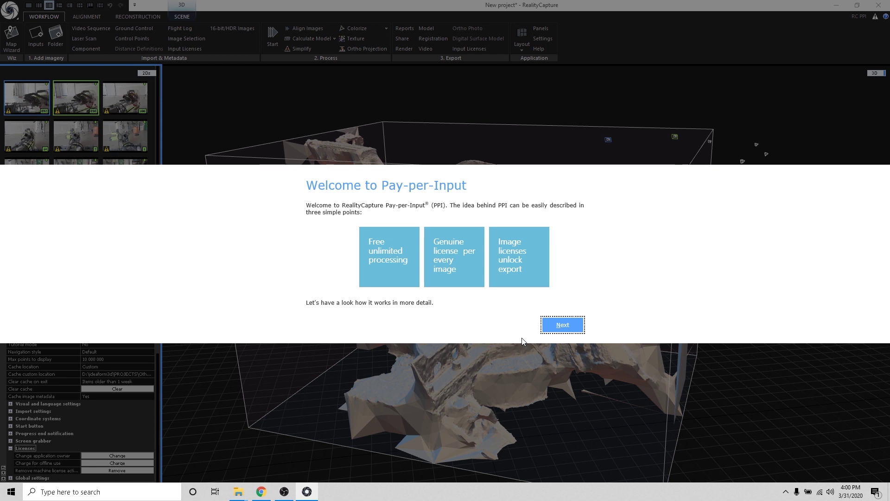
Step: Step through the Pay-per-Input introduction pages and close them
{"action": "left_click", "coordinate": [574, 325]}
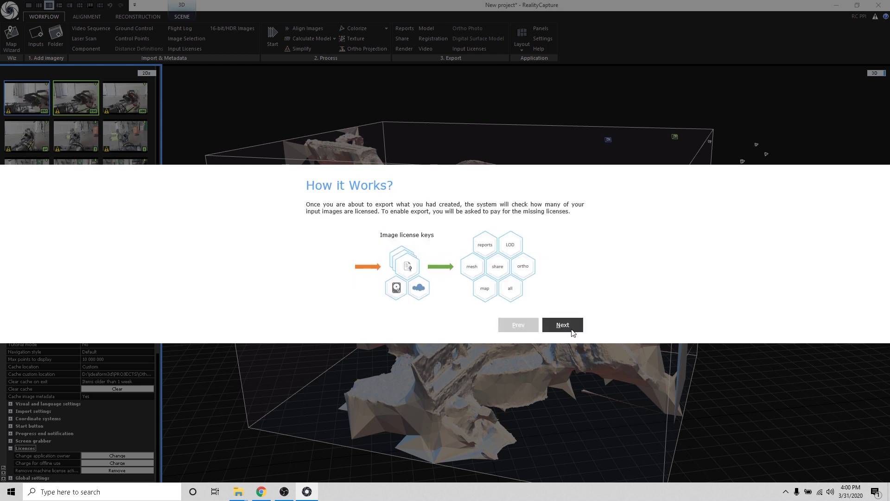
{"action": "left_click", "coordinate": [572, 330]}
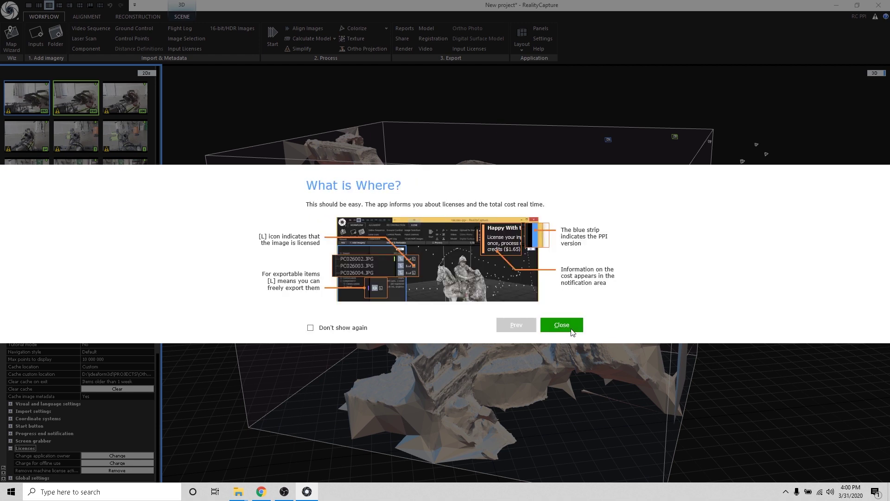
{"action": "left_click", "coordinate": [572, 330]}
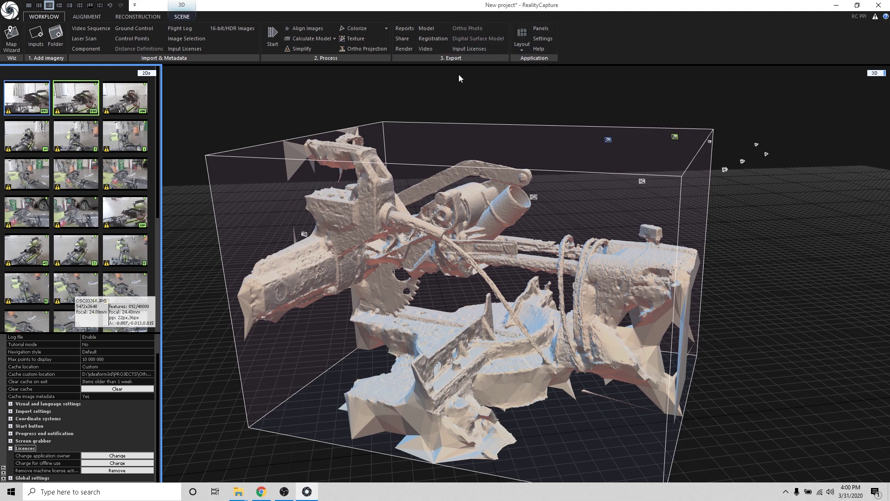
Step: Export the mesh as Wavefront OBJ 'Mitersaw' into the EXPORT folder with reviewed settings
{"action": "left_click", "coordinate": [428, 29]}
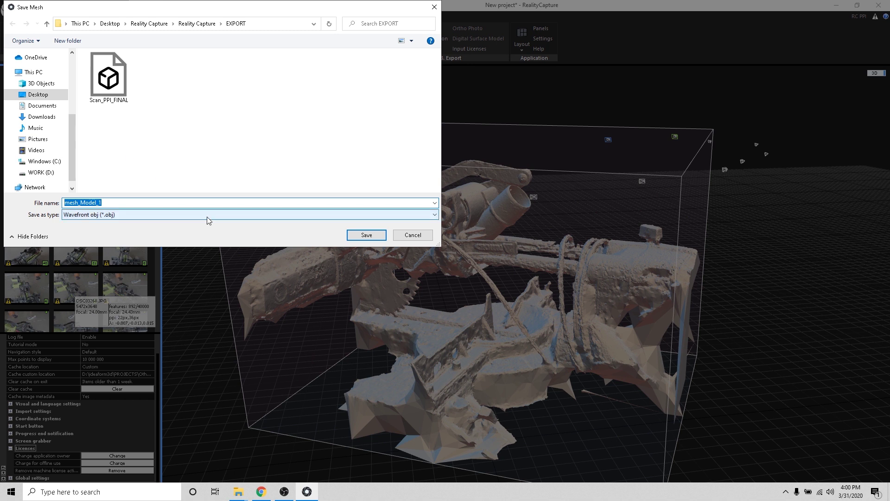
{"action": "type", "text": "PPI"}
{"action": "key", "text": "ctrl+a"}
{"action": "type", "text": "Mi"}
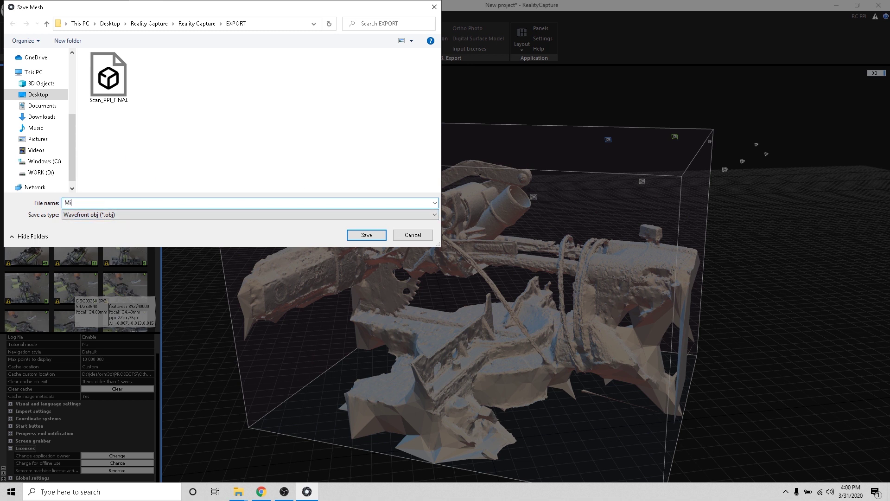
{"action": "left_click", "coordinate": [366, 234]}
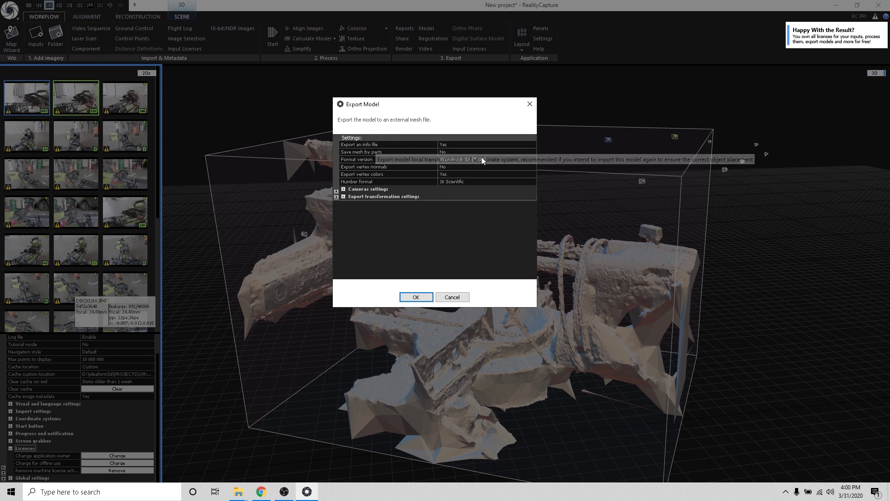
{"action": "left_click", "coordinate": [343, 189]}
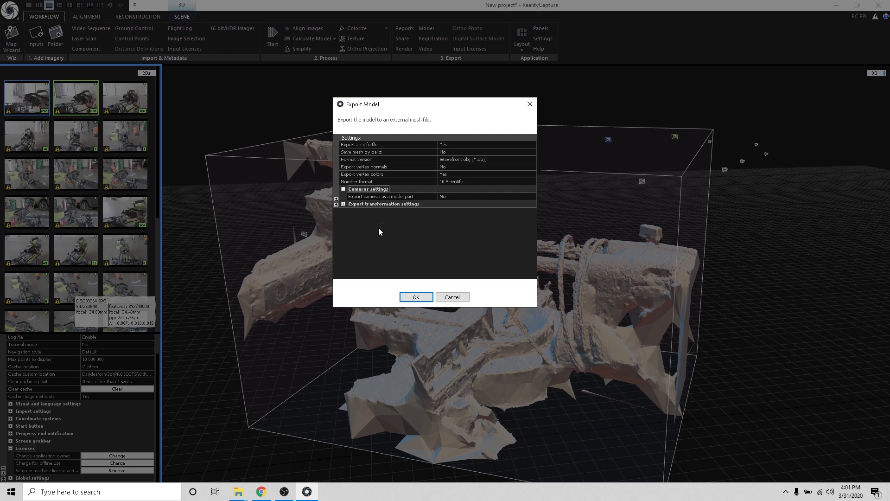
{"action": "left_click", "coordinate": [416, 297]}
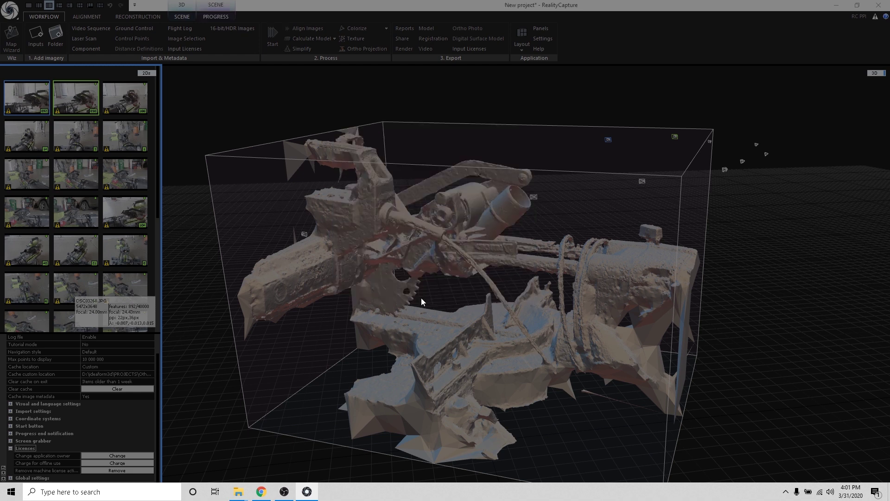